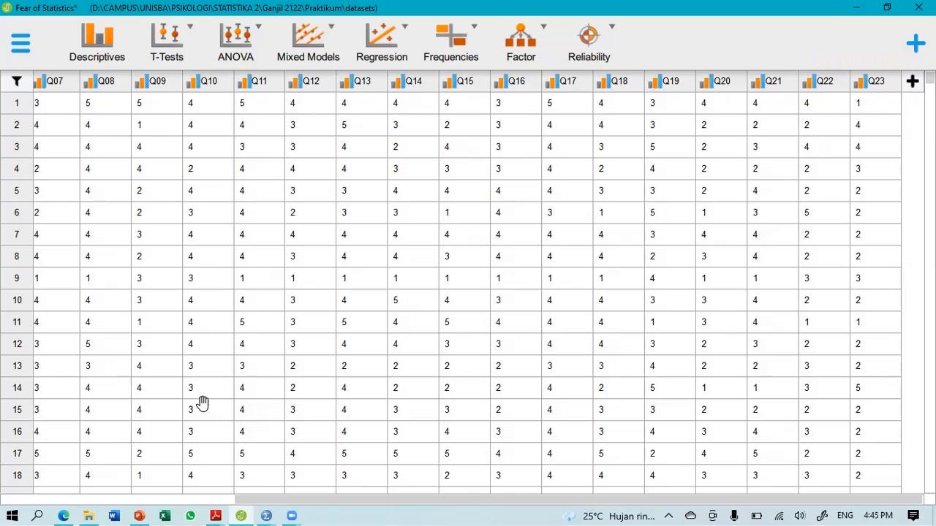
Step: Switch to the Research Example Reliability PDF in Adobe Reader to check which items form each subscale, and return to JASP
{"action": "mouse_move", "coordinate": [217, 512]}
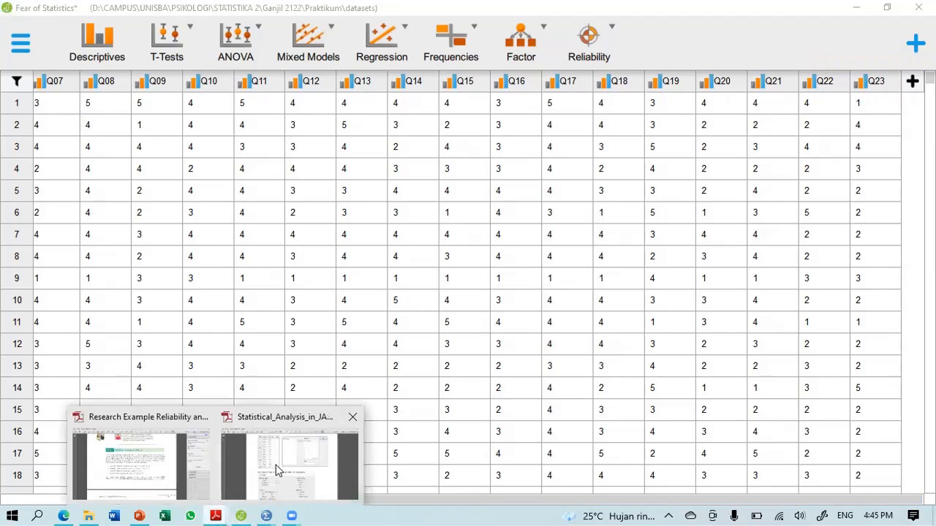
{"action": "left_click", "coordinate": [176, 446]}
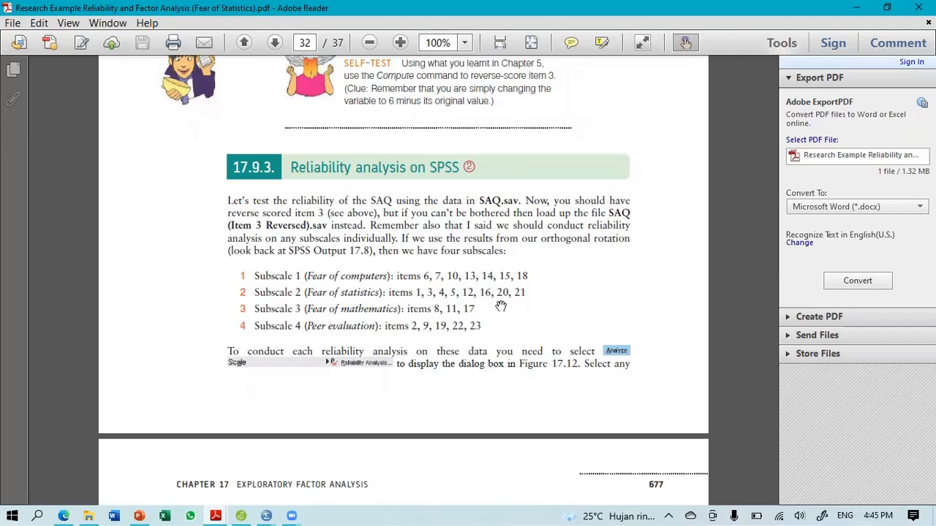
{"action": "left_click", "coordinate": [240, 513]}
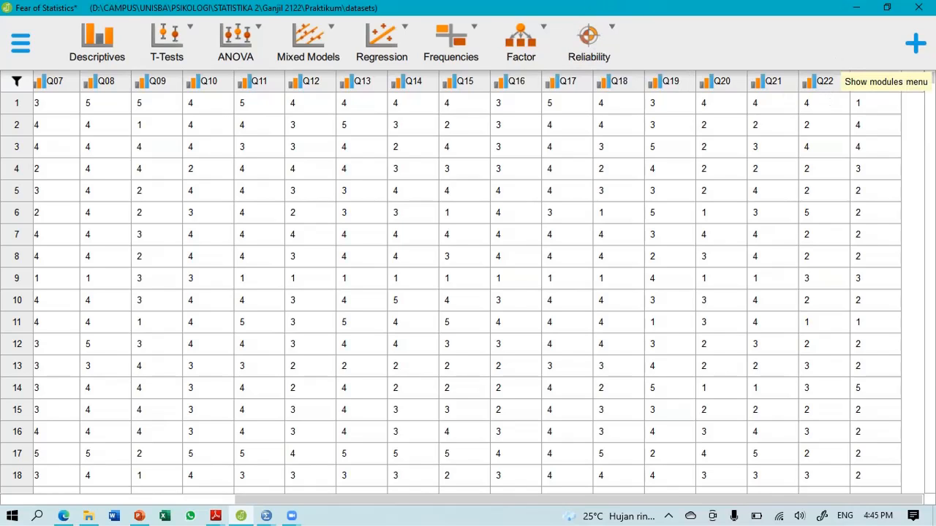
Step: Check that the Reliability module is enabled and start a classical Unidimensional Reliability analysis
{"action": "left_click", "coordinate": [915, 45]}
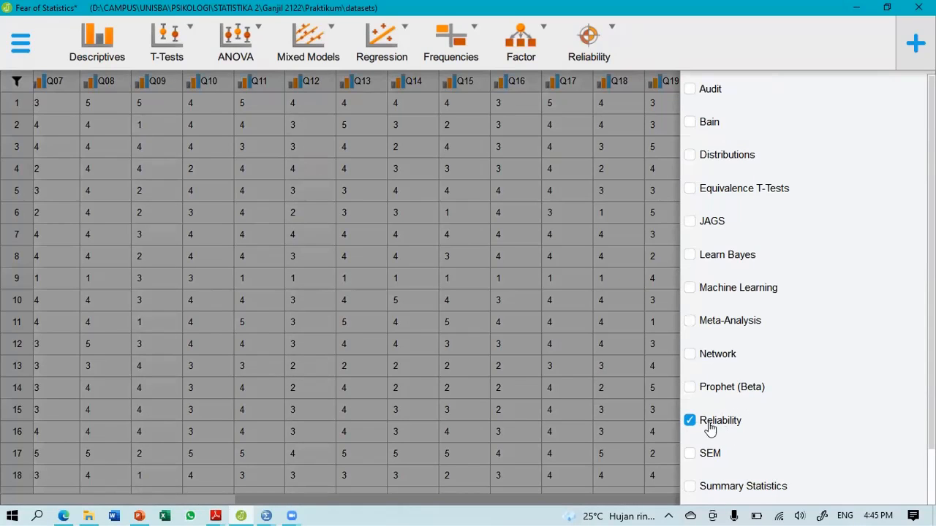
{"action": "left_click", "coordinate": [740, 49]}
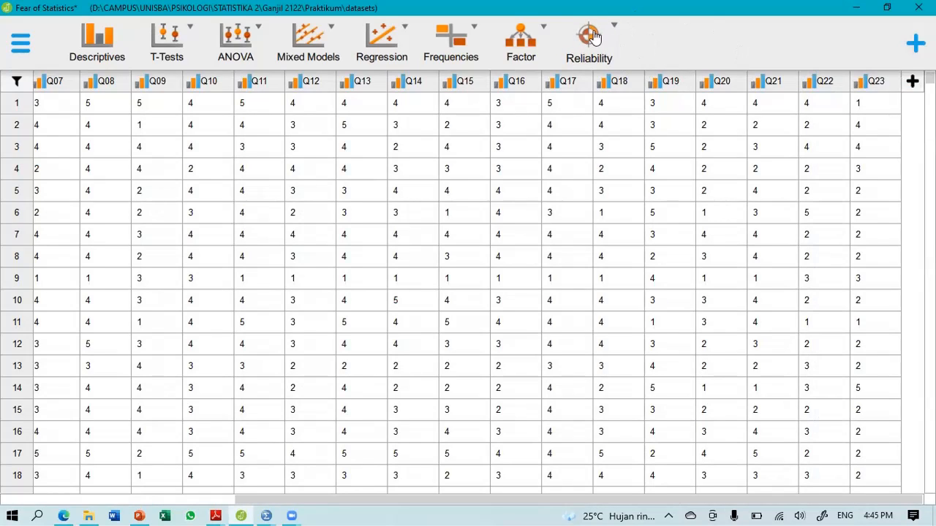
{"action": "left_click", "coordinate": [593, 37]}
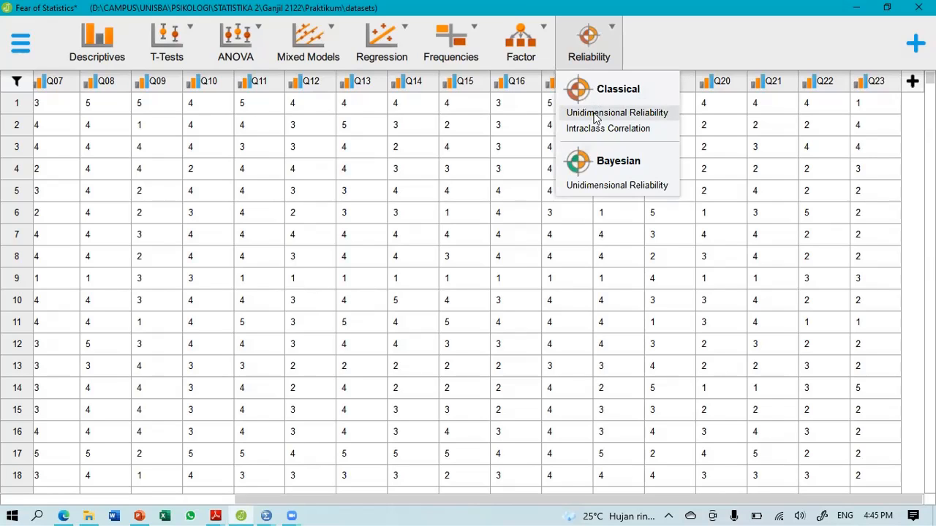
{"action": "left_click", "coordinate": [594, 115]}
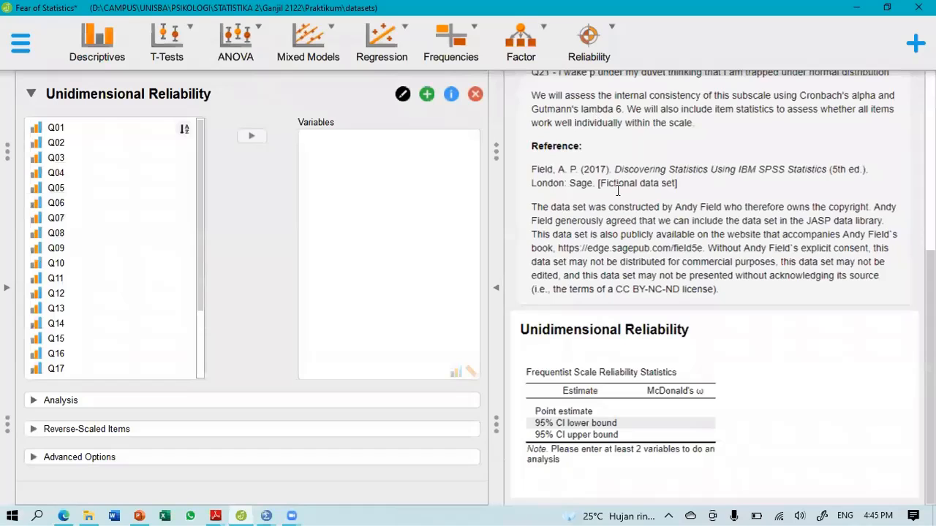
Step: Assign the Fear of Statistics subscale items Q01, Q03, Q04, Q05, Q12, Q16, Q20 and Q21 as the analysis variables
{"action": "scroll", "coordinate": [643, 220], "scroll_direction": "up", "scroll_amount": 5}
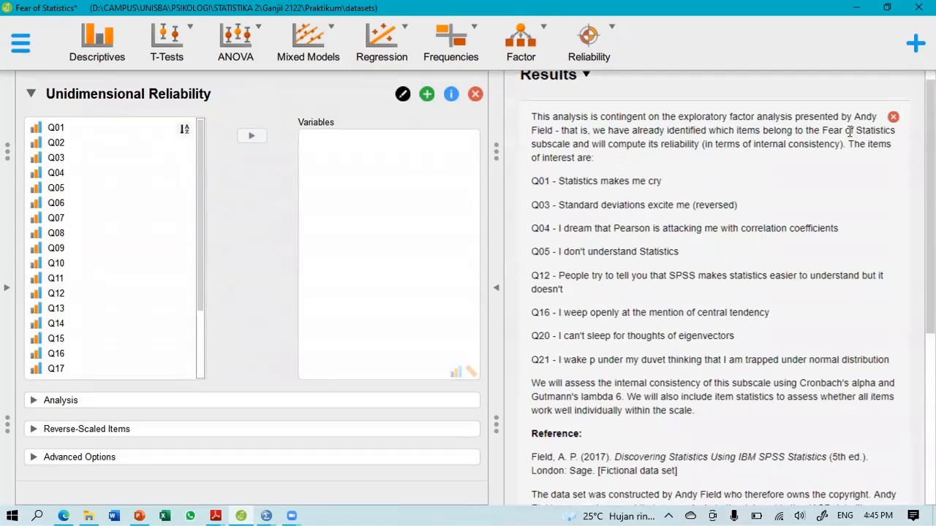
{"action": "left_click", "coordinate": [825, 118]}
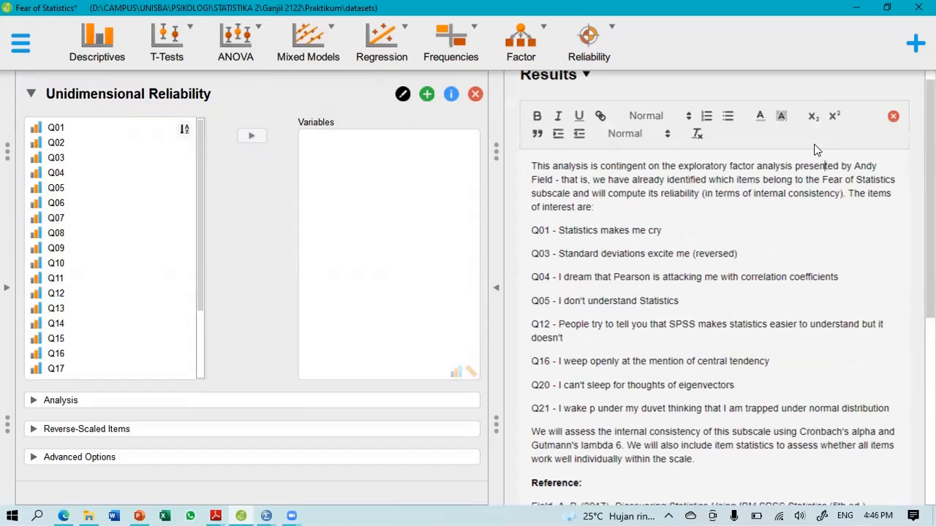
{"action": "scroll", "coordinate": [840, 187], "scroll_direction": "down", "scroll_amount": 1}
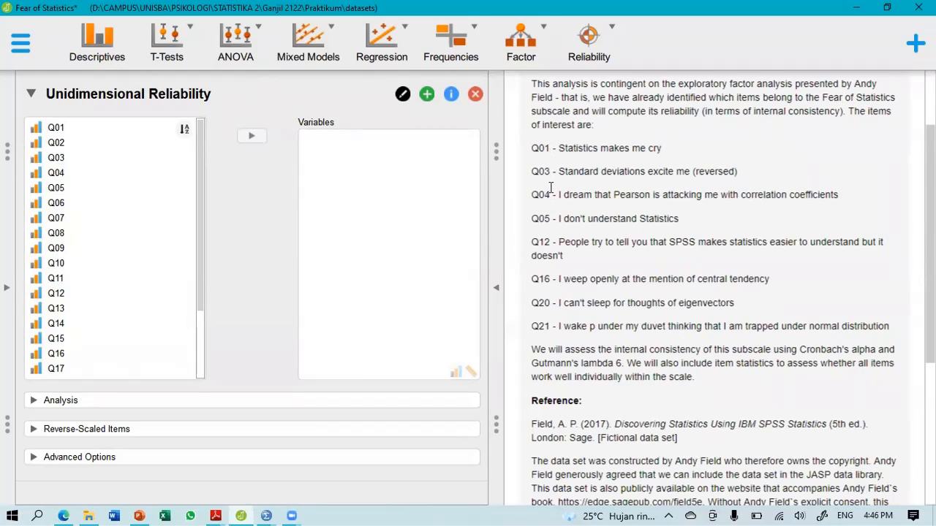
{"action": "left_click", "coordinate": [552, 219]}
{"action": "left_click", "coordinate": [76, 128]}
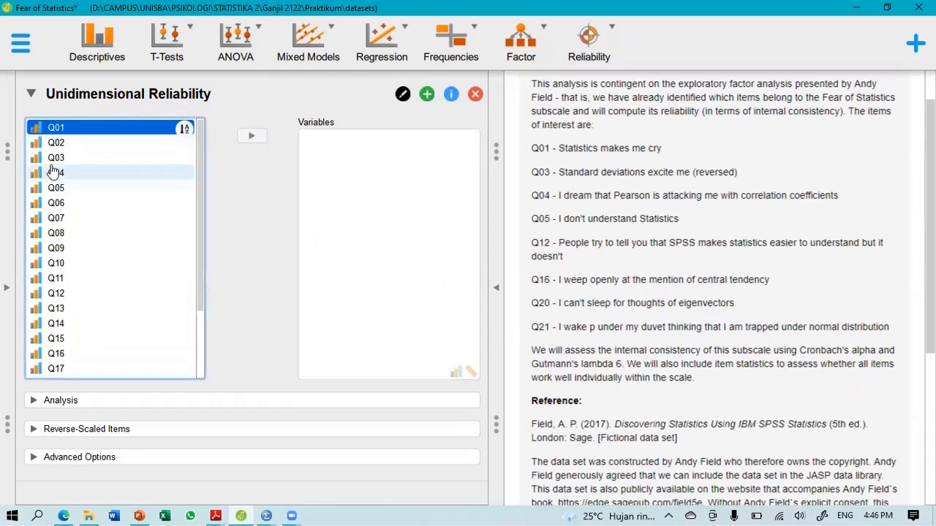
{"action": "left_click", "coordinate": [54, 162], "text": "ctrl"}
{"action": "left_click", "coordinate": [64, 176], "text": "ctrl"}
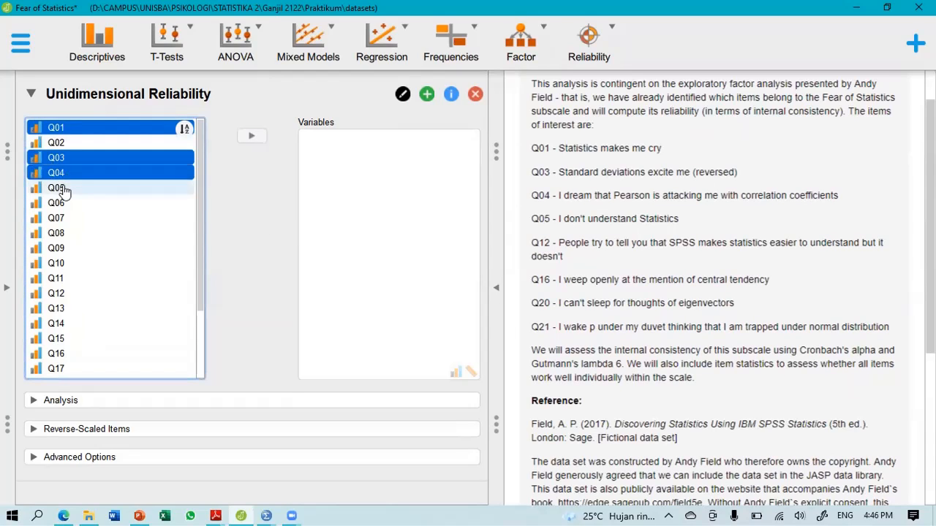
{"action": "left_click", "coordinate": [65, 189], "text": "ctrl"}
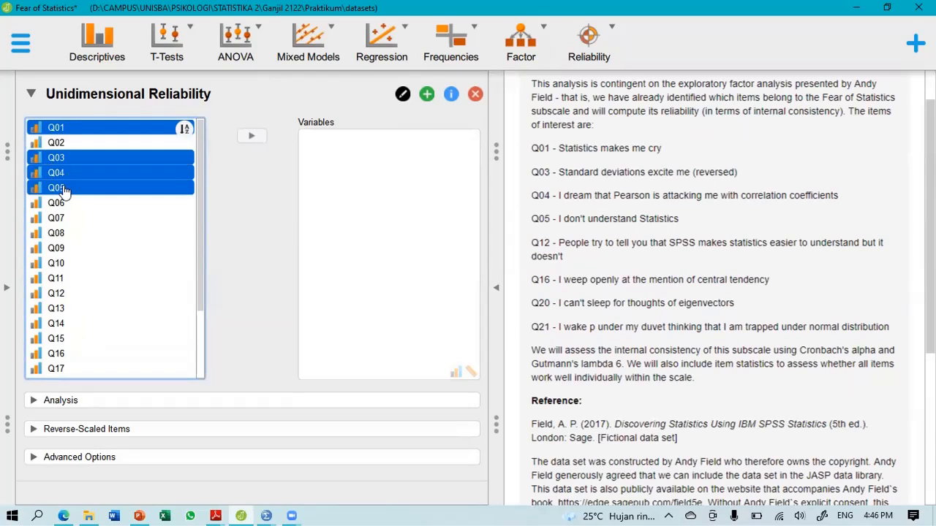
{"action": "left_click", "coordinate": [71, 293], "text": "ctrl"}
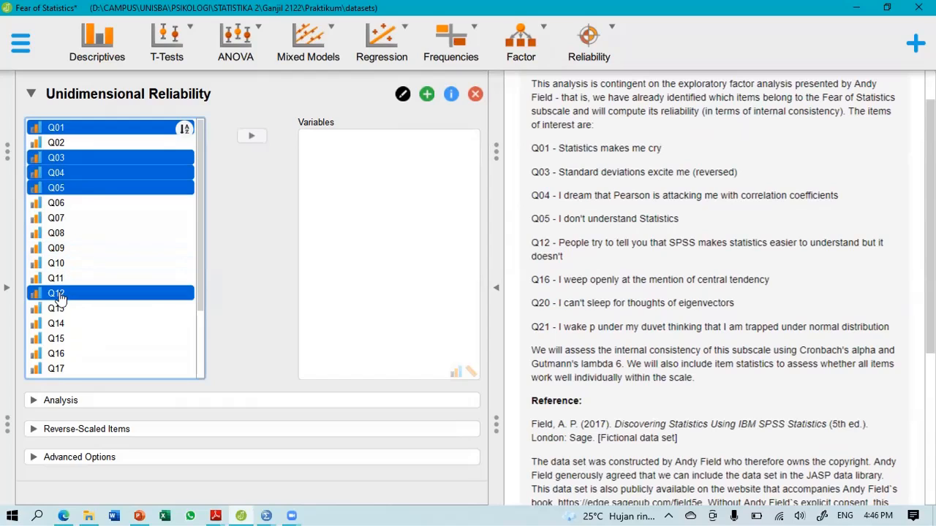
{"action": "left_click", "coordinate": [71, 355], "text": "ctrl"}
{"action": "scroll", "coordinate": [76, 365], "scroll_direction": "down", "scroll_amount": 3}
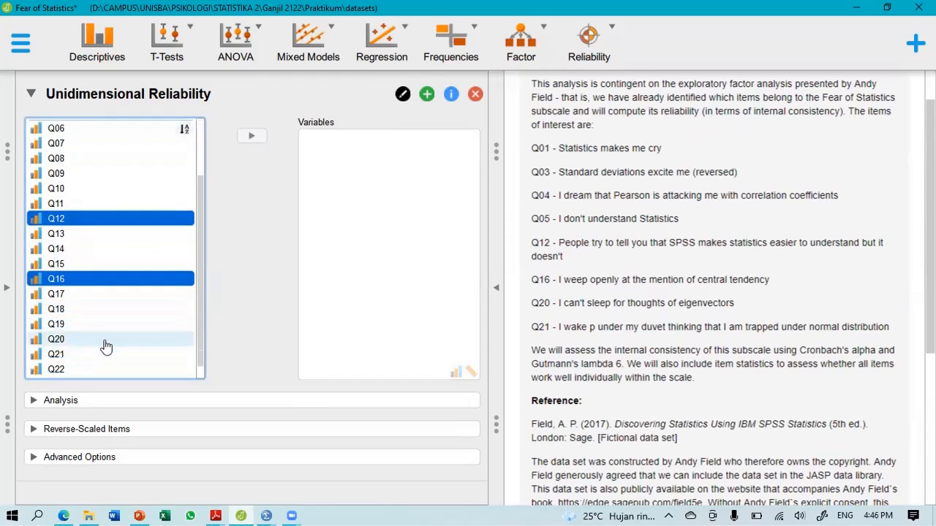
{"action": "left_click", "coordinate": [71, 326], "text": "ctrl"}
{"action": "left_click", "coordinate": [67, 342], "text": "ctrl"}
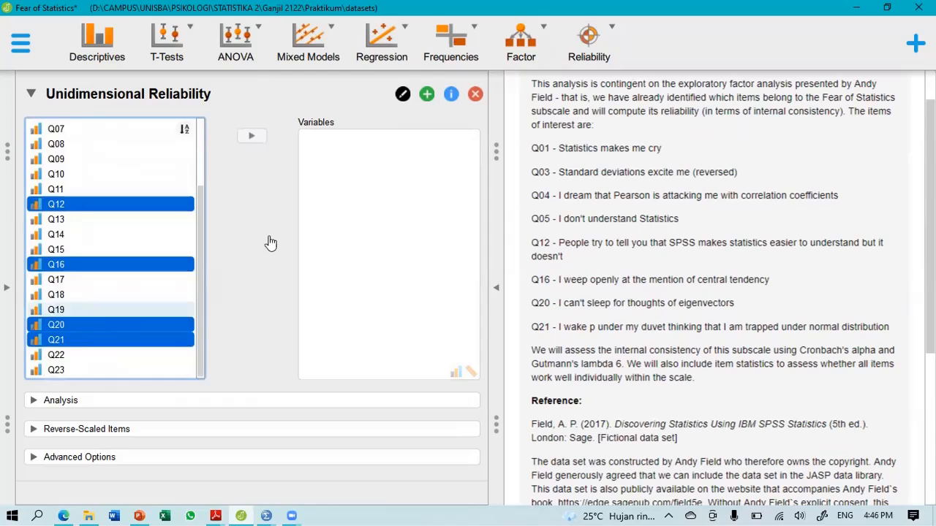
{"action": "left_click", "coordinate": [251, 136]}
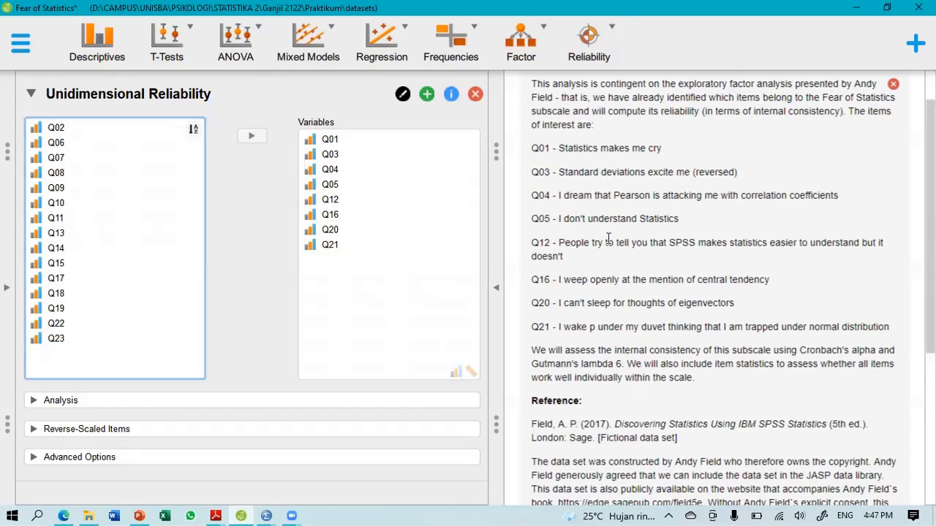
Step: Mark Q03 ("Standard deviations excite me") as a reverse-scaled item in the reliability analysis
{"action": "left_click_drag", "start_coordinate": [532, 171], "coordinate": [691, 172]}
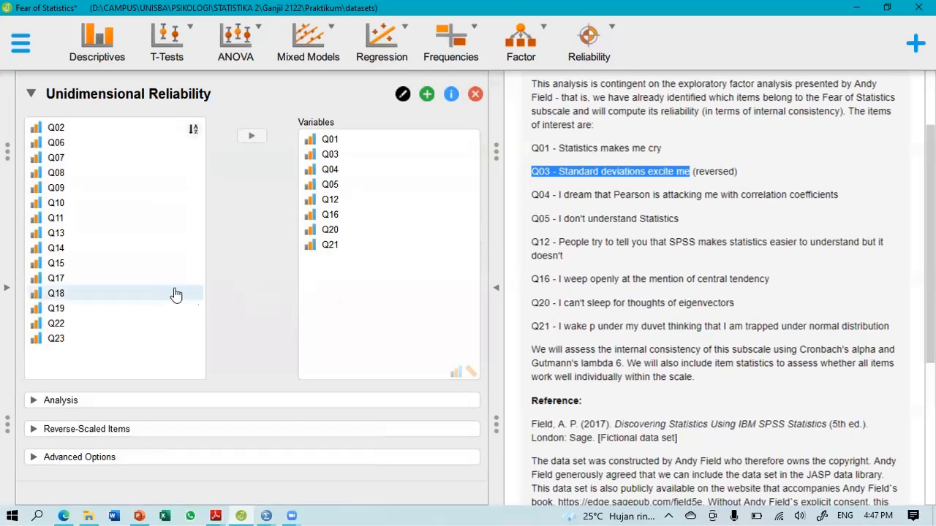
{"action": "left_click", "coordinate": [8, 302]}
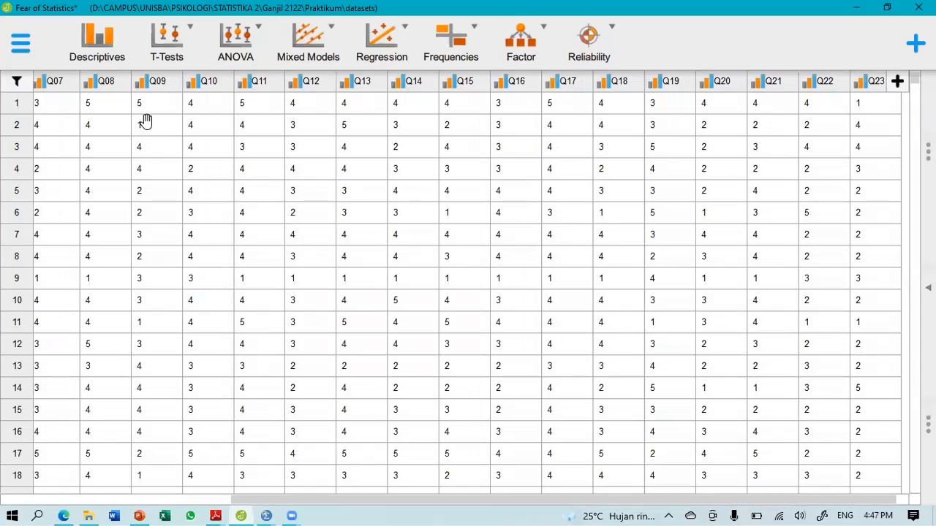
{"action": "left_click", "coordinate": [927, 287]}
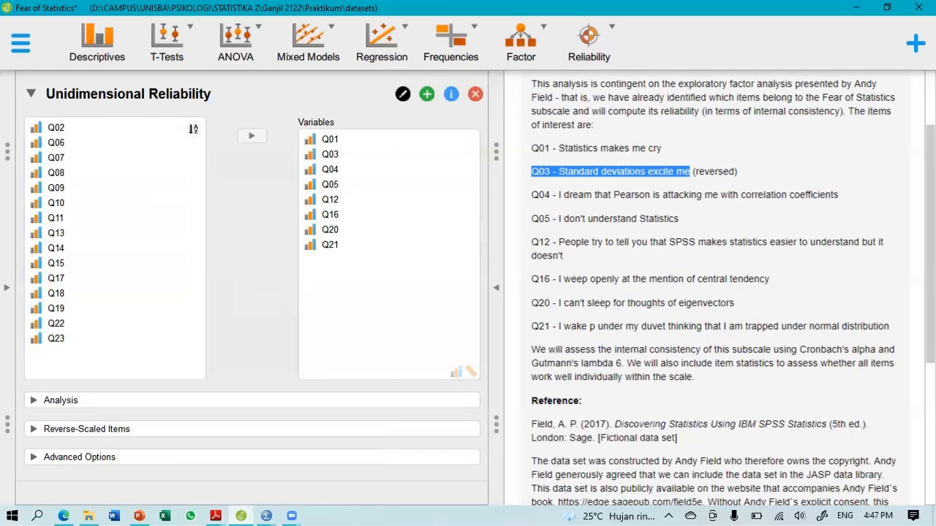
{"action": "left_click", "coordinate": [34, 432]}
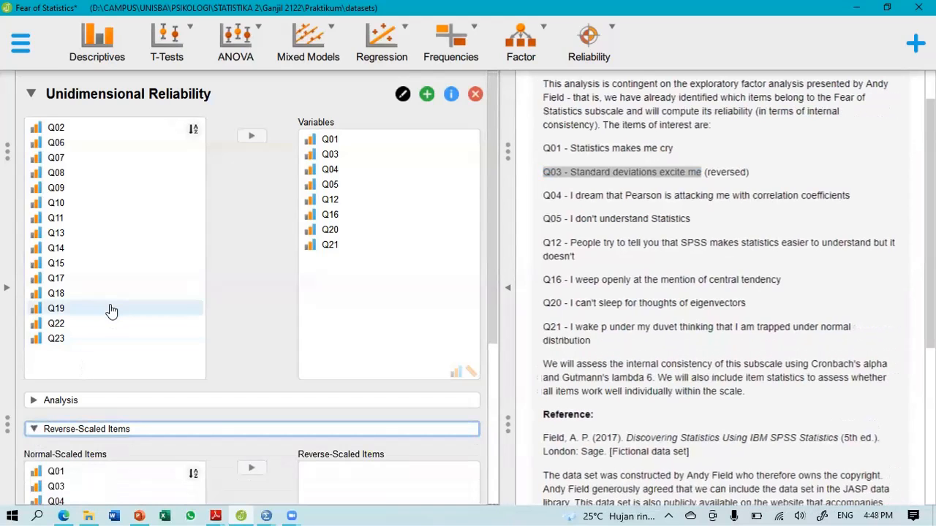
{"action": "scroll", "coordinate": [113, 313], "scroll_direction": "down", "scroll_amount": 2}
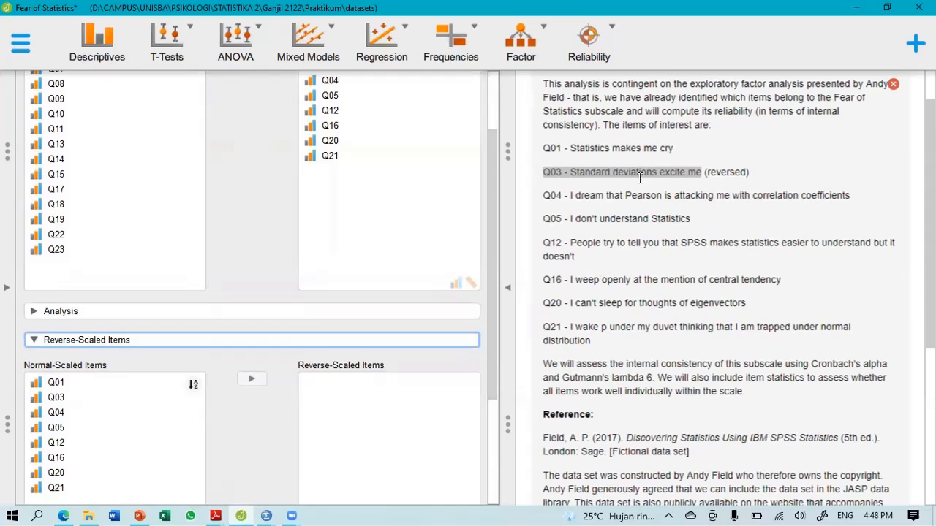
{"action": "left_click", "coordinate": [63, 399]}
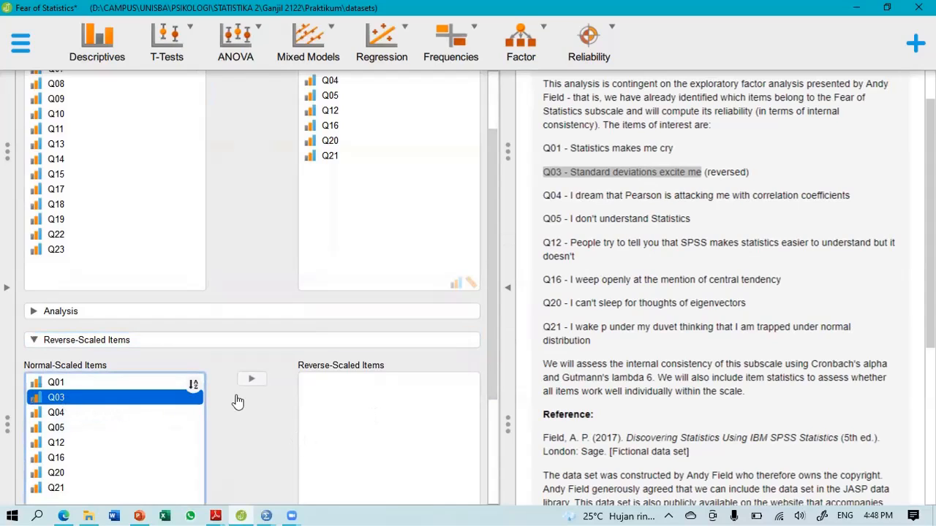
{"action": "left_click", "coordinate": [250, 379]}
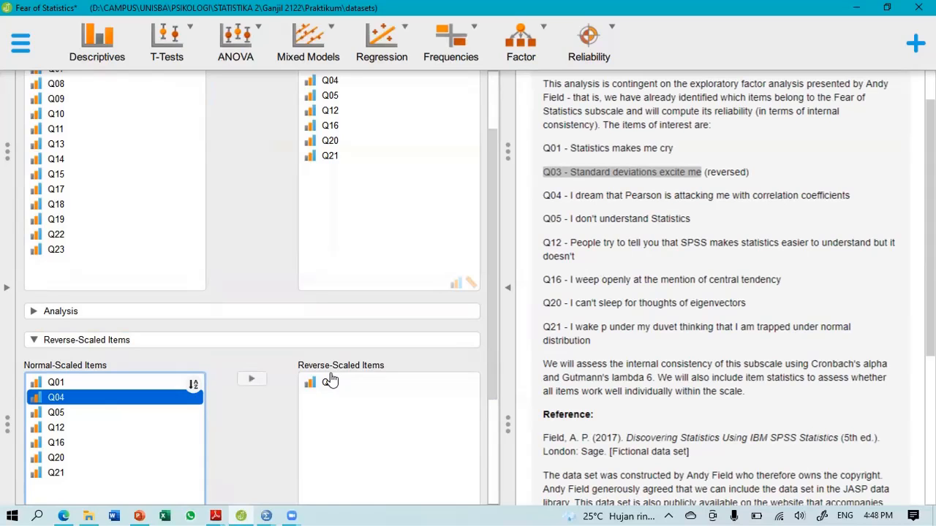
{"action": "left_click", "coordinate": [33, 343]}
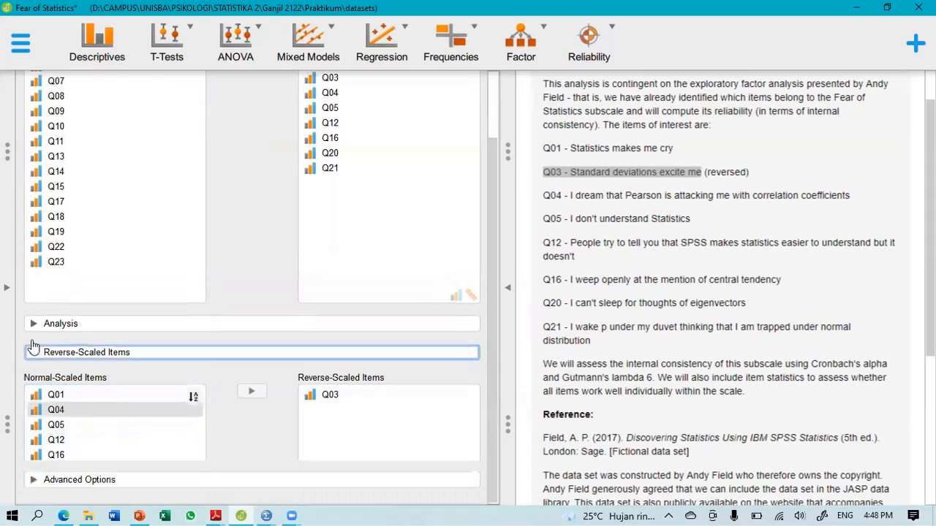
Step: Report Cronbach's α instead of McDonald's ω, add the item-rest correlation for individual items, and bring the results tables into full view
{"action": "left_click", "coordinate": [33, 398]}
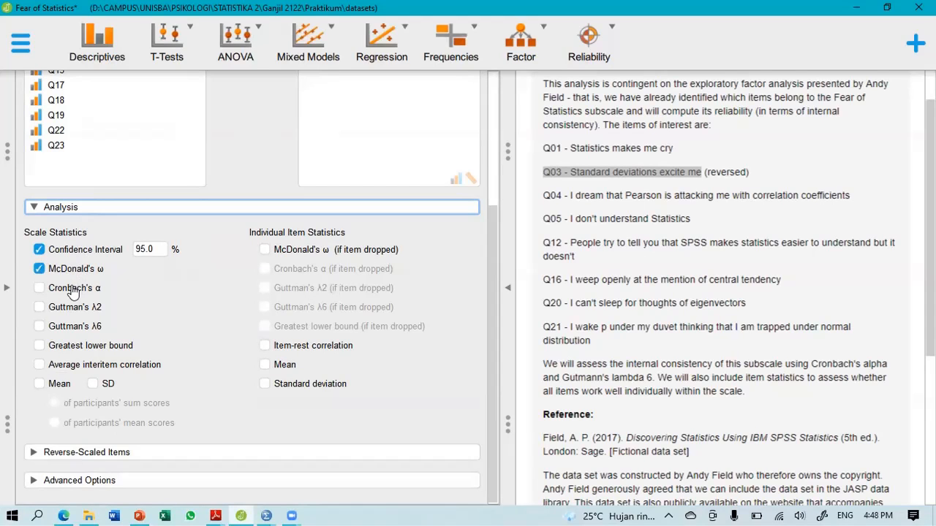
{"action": "left_click", "coordinate": [40, 288]}
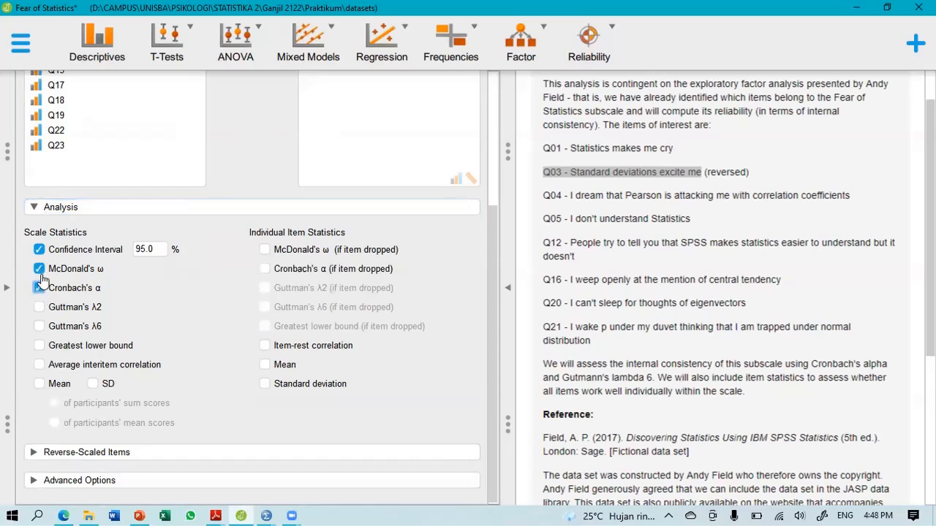
{"action": "left_click", "coordinate": [40, 269]}
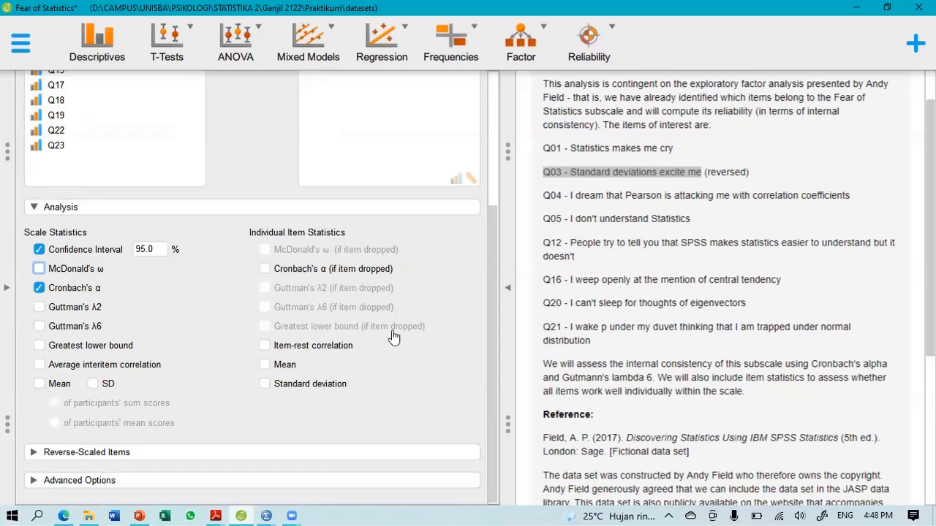
{"action": "left_click", "coordinate": [264, 346]}
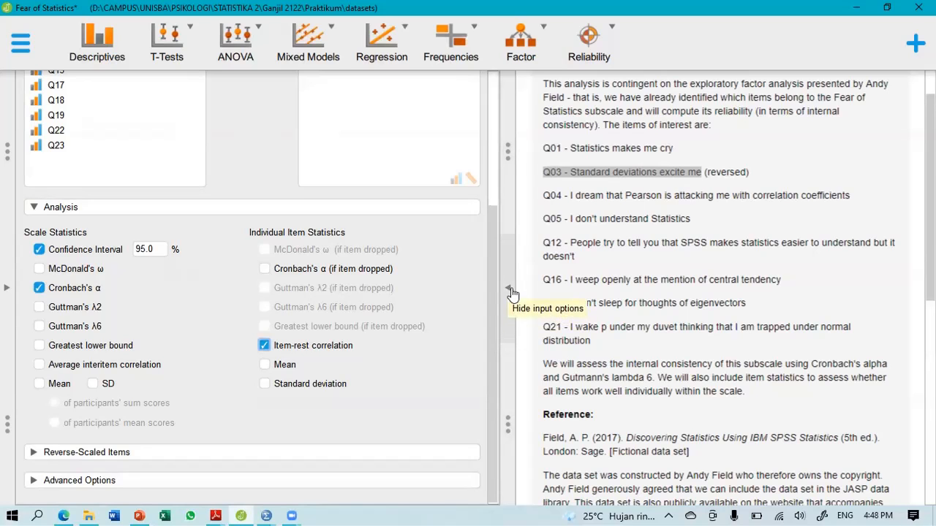
{"action": "left_click", "coordinate": [511, 292]}
{"action": "scroll", "coordinate": [443, 256], "scroll_direction": "down", "scroll_amount": 5}
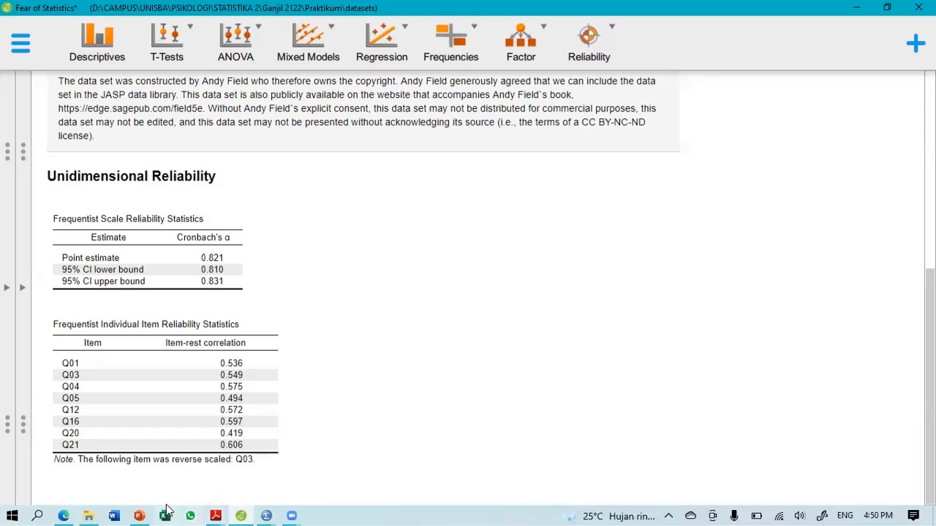
Step: Switch to the PowerPoint slides to review the Cronbach's alpha method and the validity testing criteria, and return to the JASP results
{"action": "mouse_move", "coordinate": [144, 511]}
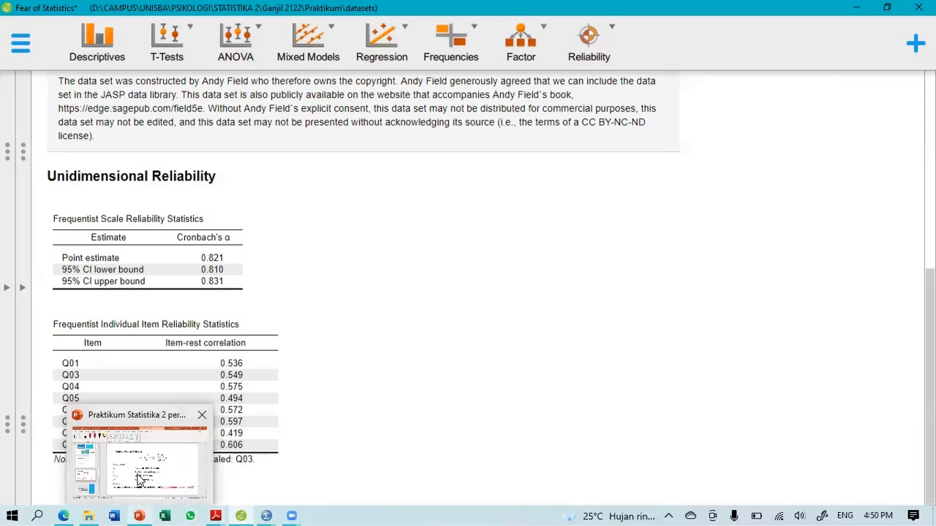
{"action": "left_click", "coordinate": [139, 479]}
{"action": "left_click", "coordinate": [89, 263]}
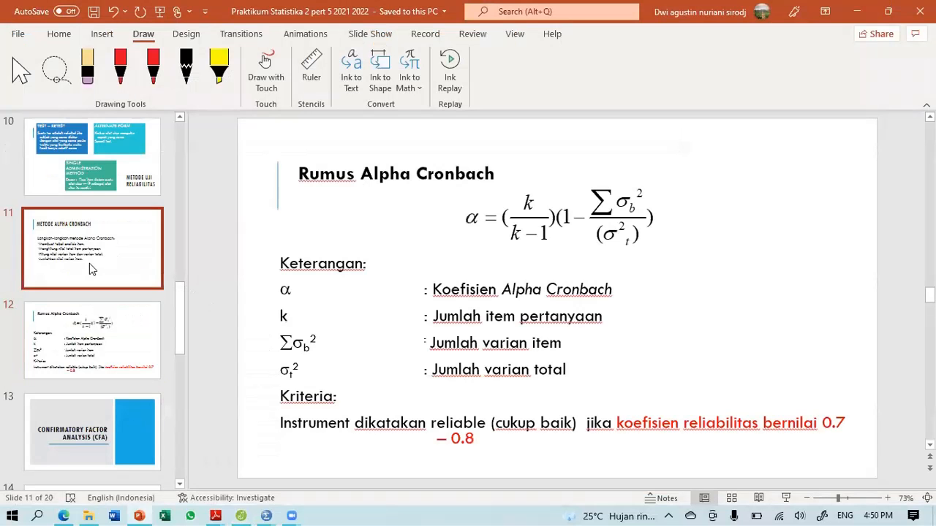
{"action": "scroll", "coordinate": [103, 272], "scroll_direction": "up", "scroll_amount": 1}
{"action": "scroll", "coordinate": [102, 272], "scroll_direction": "up", "scroll_amount": 3}
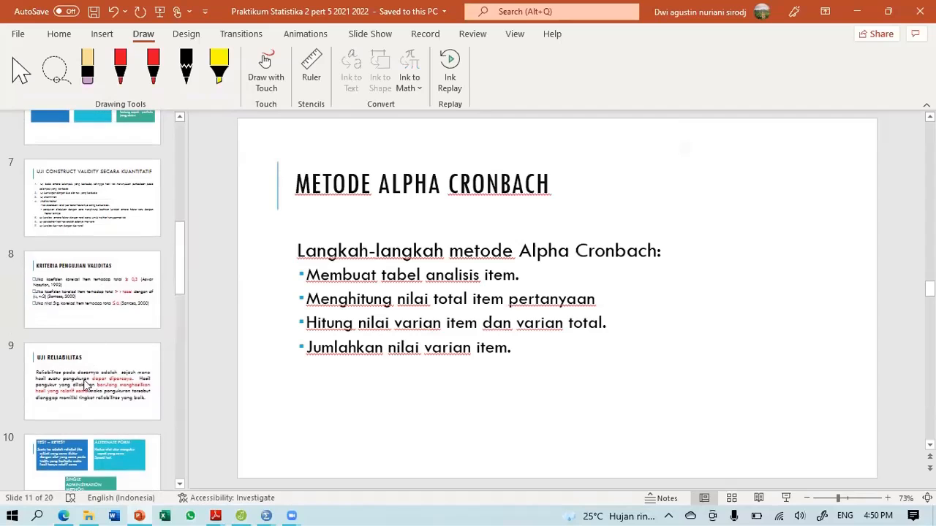
{"action": "left_click", "coordinate": [84, 277]}
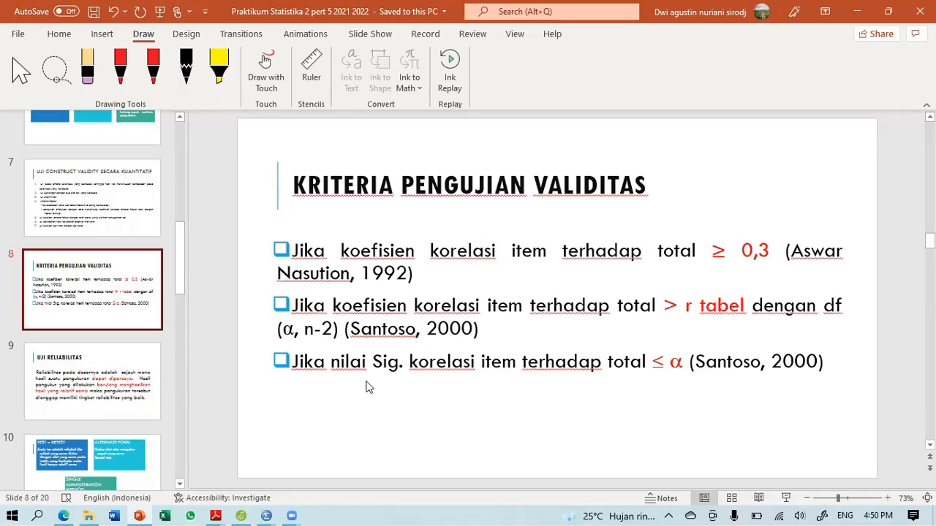
{"action": "left_click", "coordinate": [241, 516]}
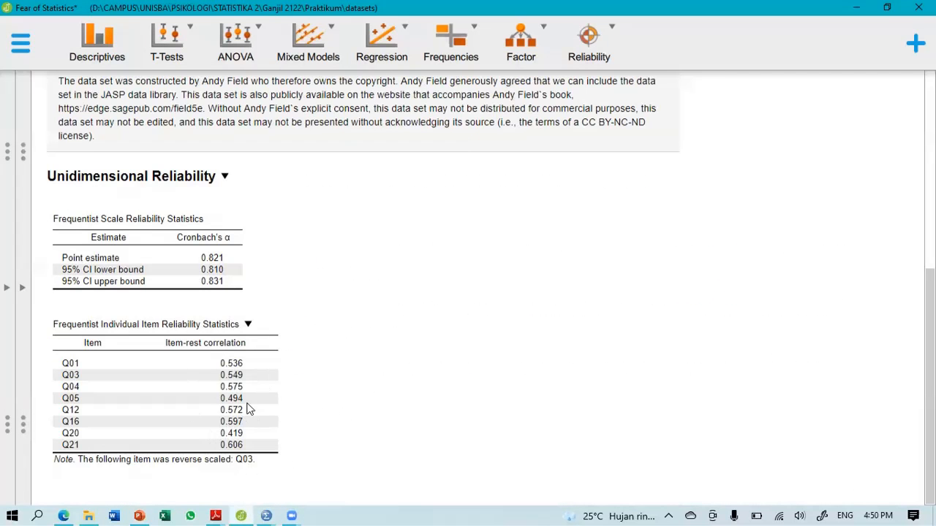